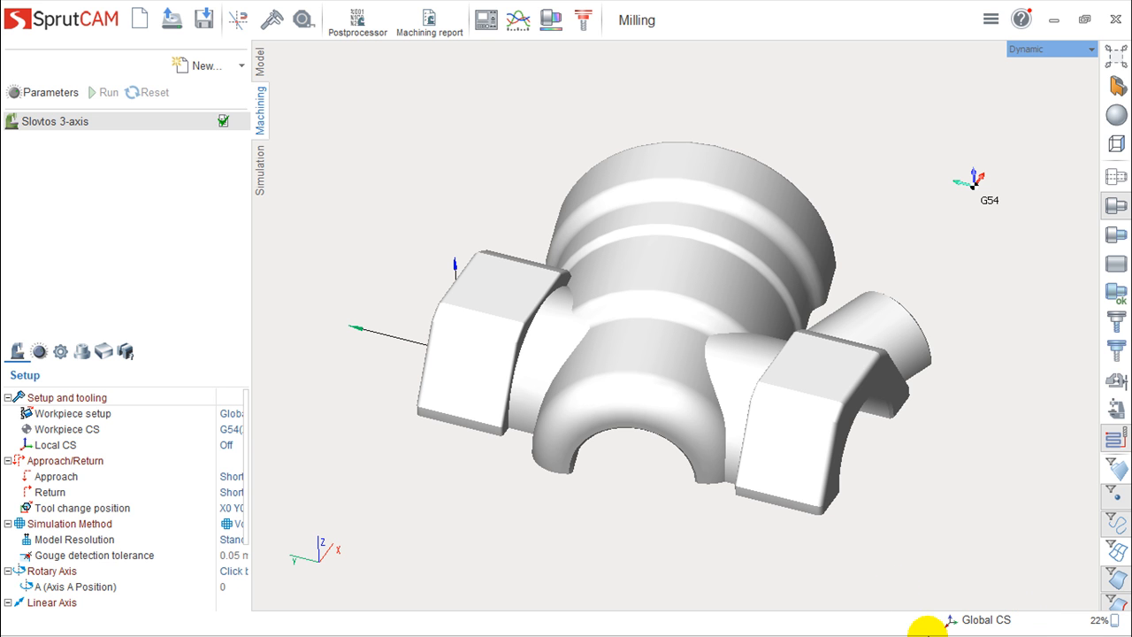
Add a Finishing plane operation for the part and calculate its toolpath.
right_click_drag(726, 445, 657, 454)
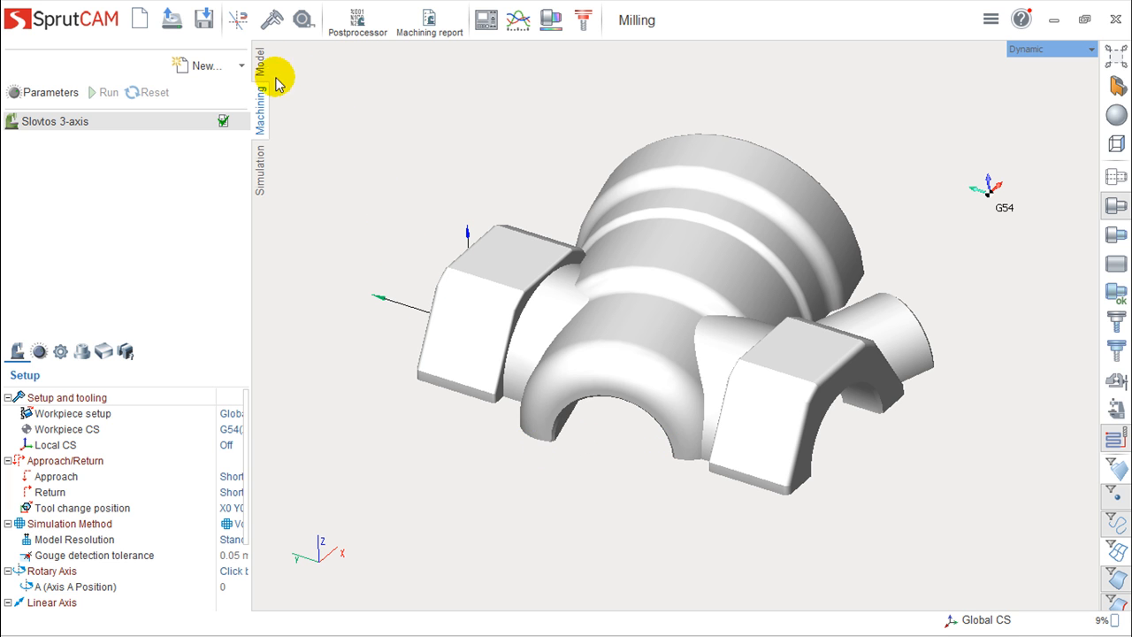
left_click(242, 68)
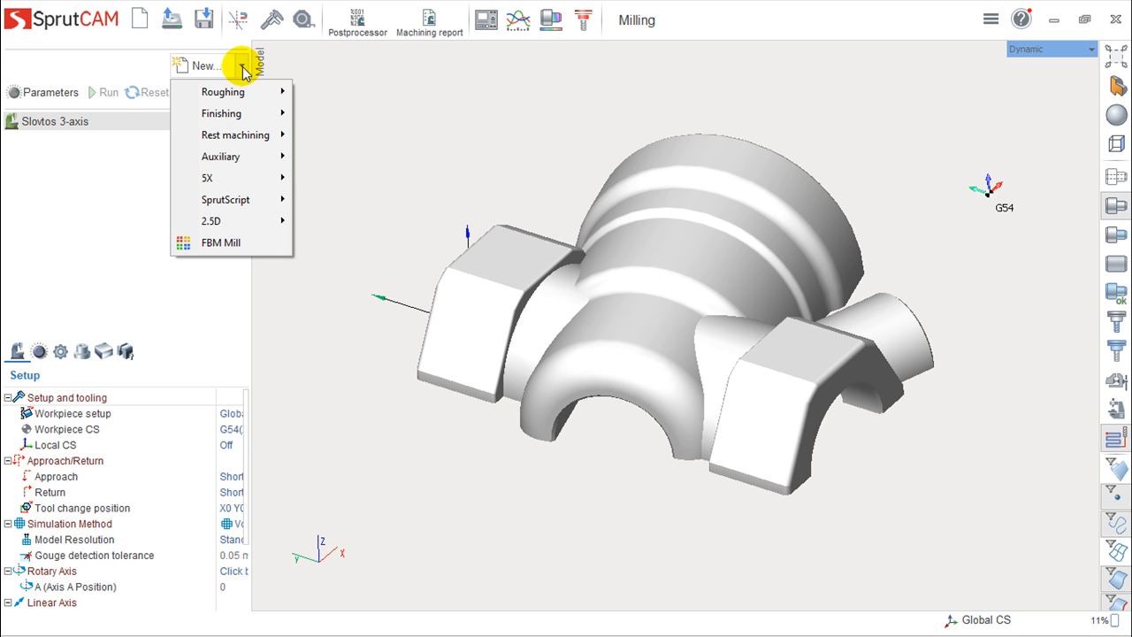
mouse_move(252, 114)
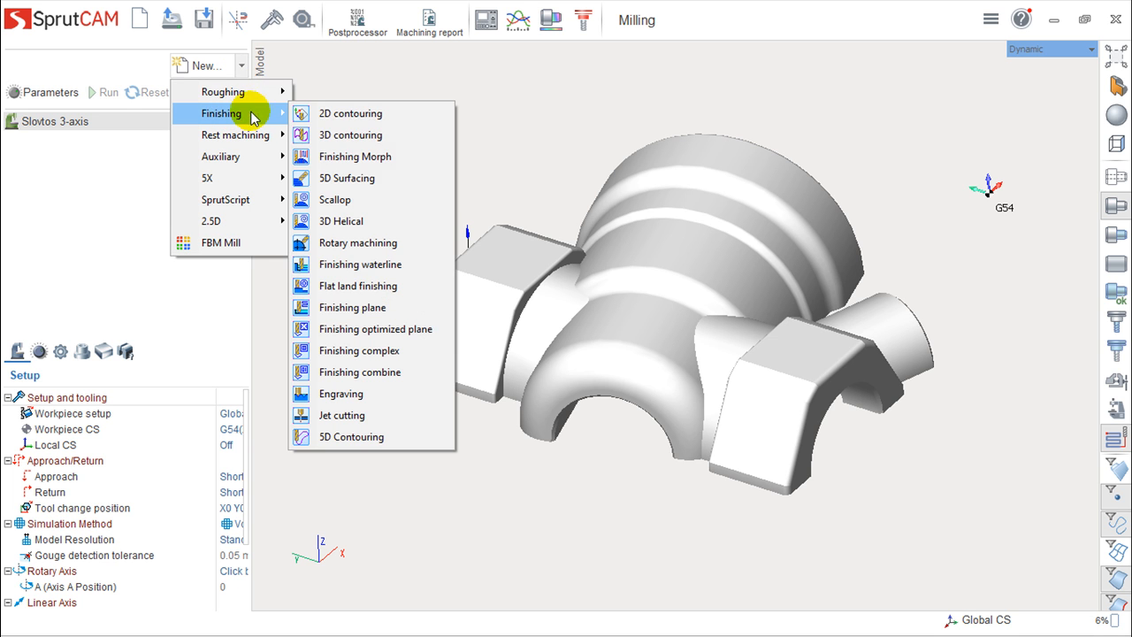
left_click(370, 308)
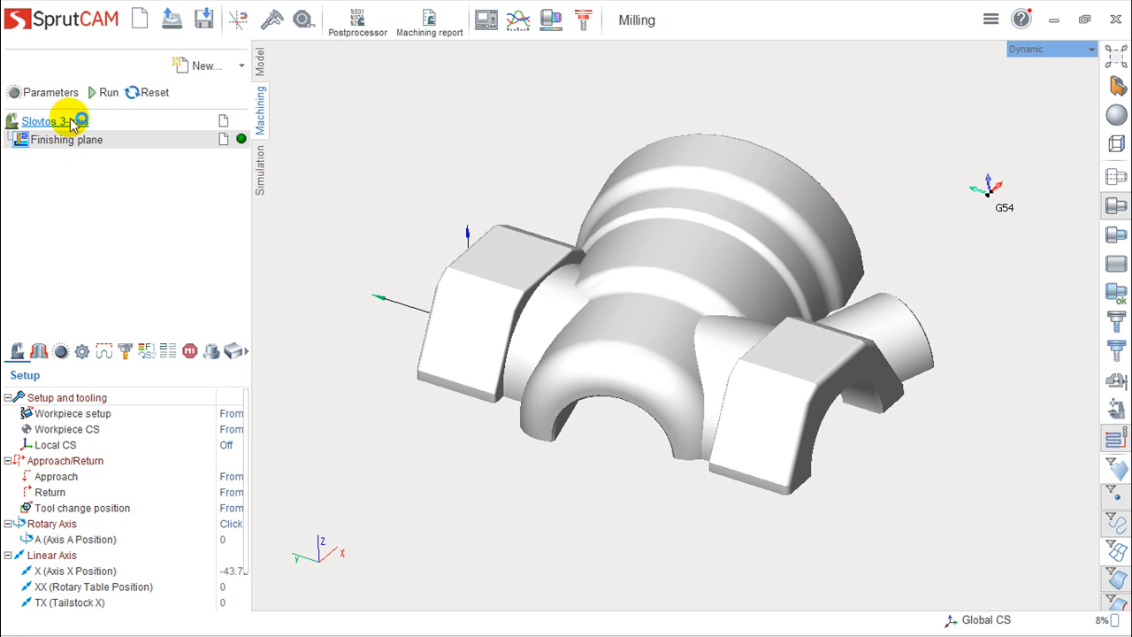
left_click(100, 92)
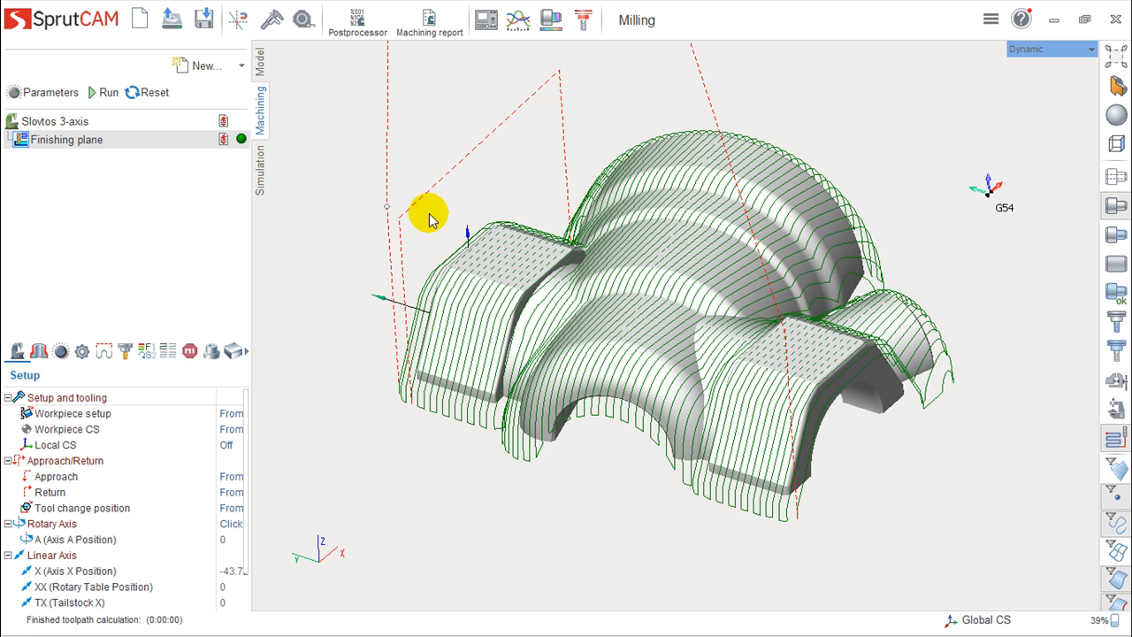
scroll(537, 233, "down", 3)
middle_click_drag(537, 235, 704, 405)
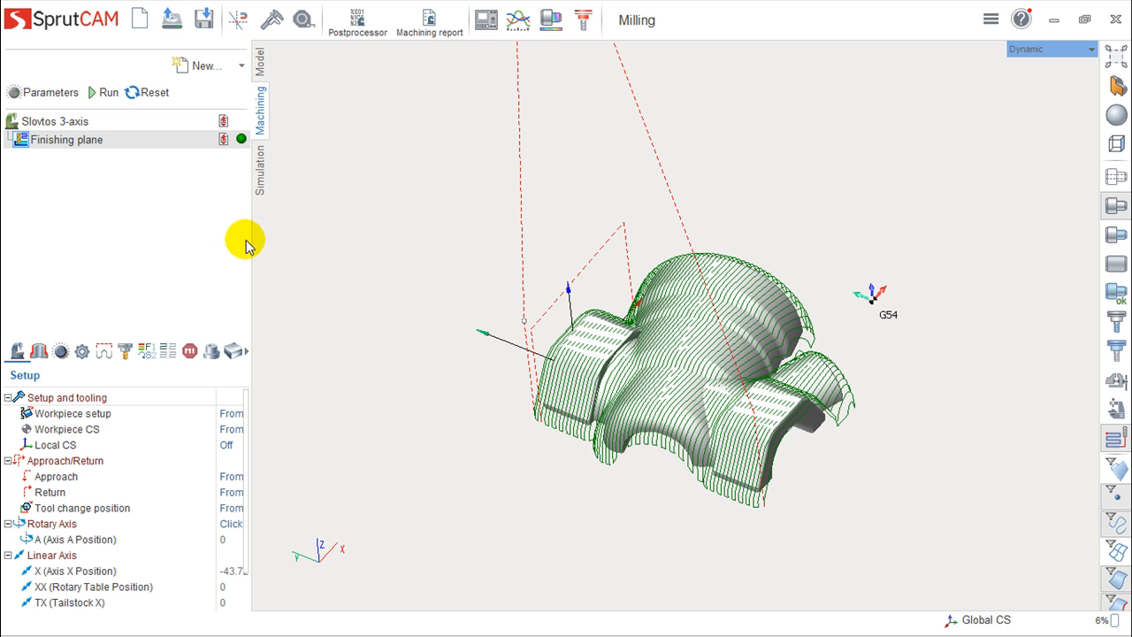
Open the Finishing plane operation's parameters, look through its settings and bring up the Transformation options.
double_click(88, 140)
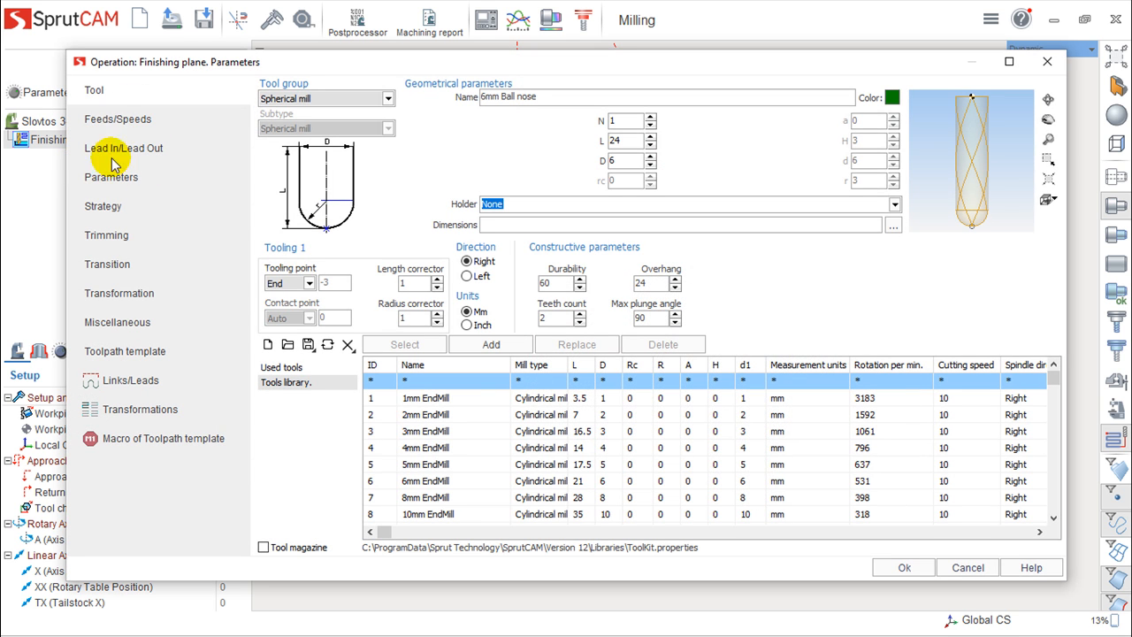
left_click(112, 206)
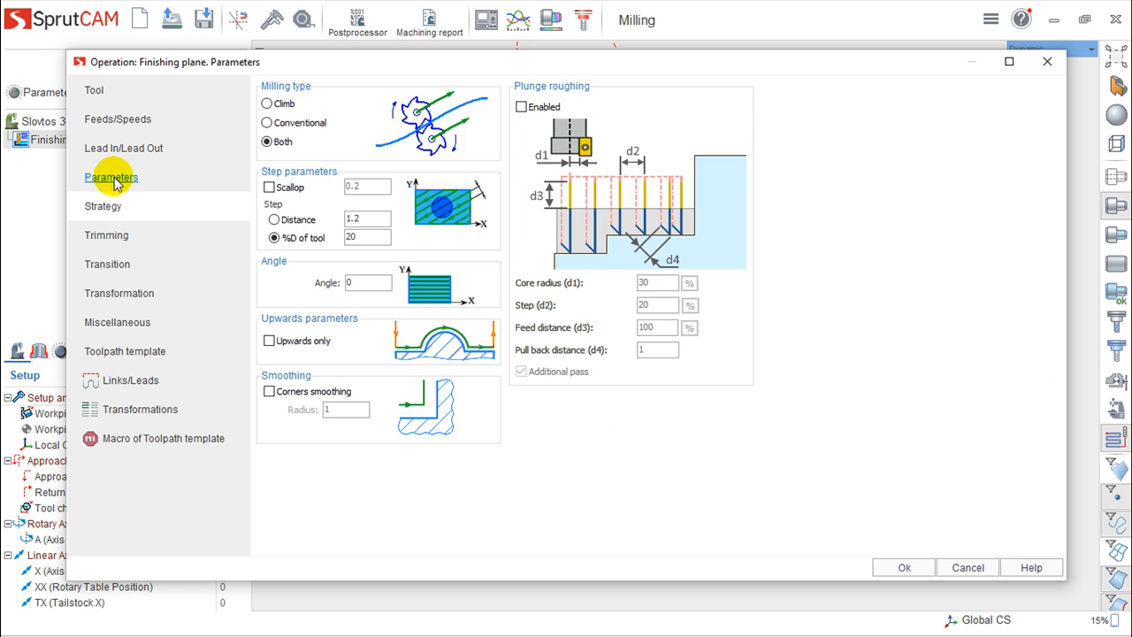
left_click(111, 177)
left_click(120, 121)
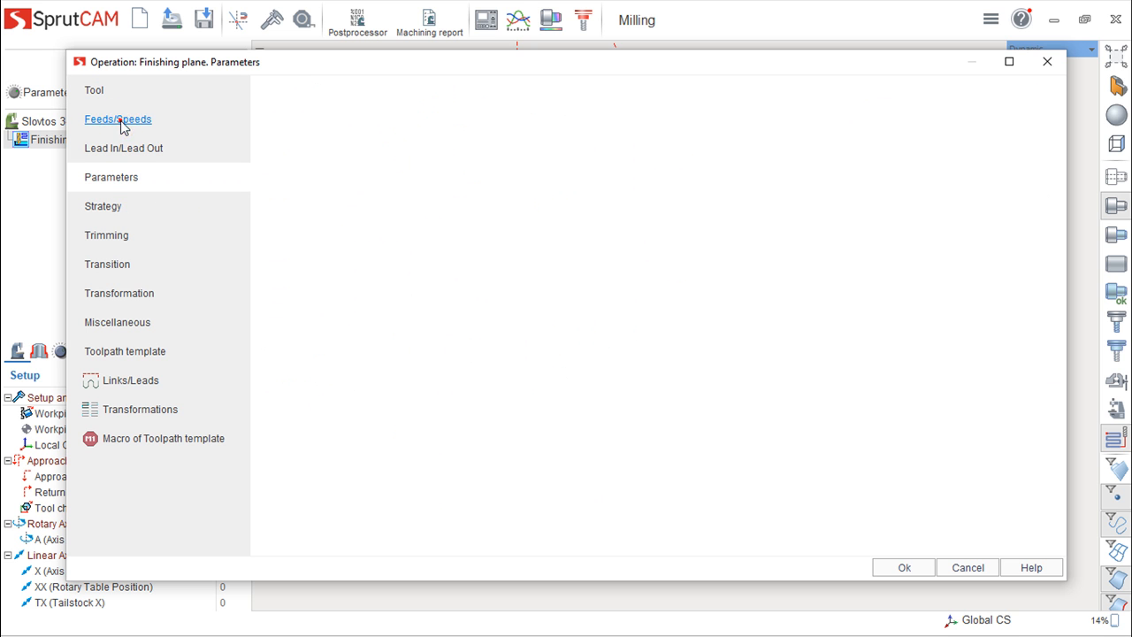
left_click(123, 150)
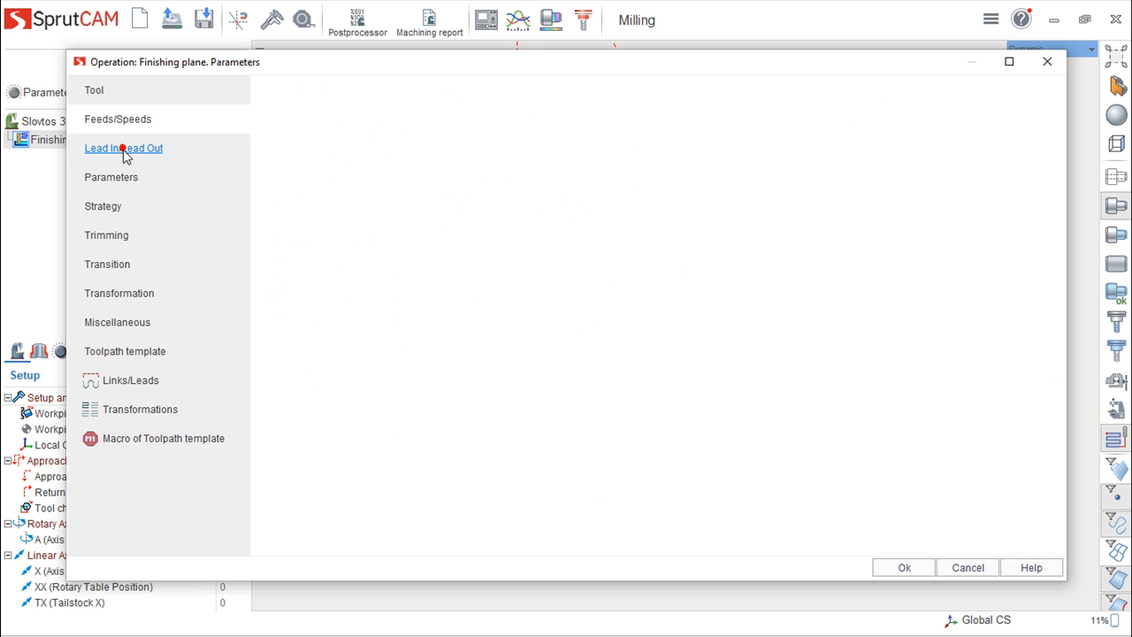
left_click(115, 236)
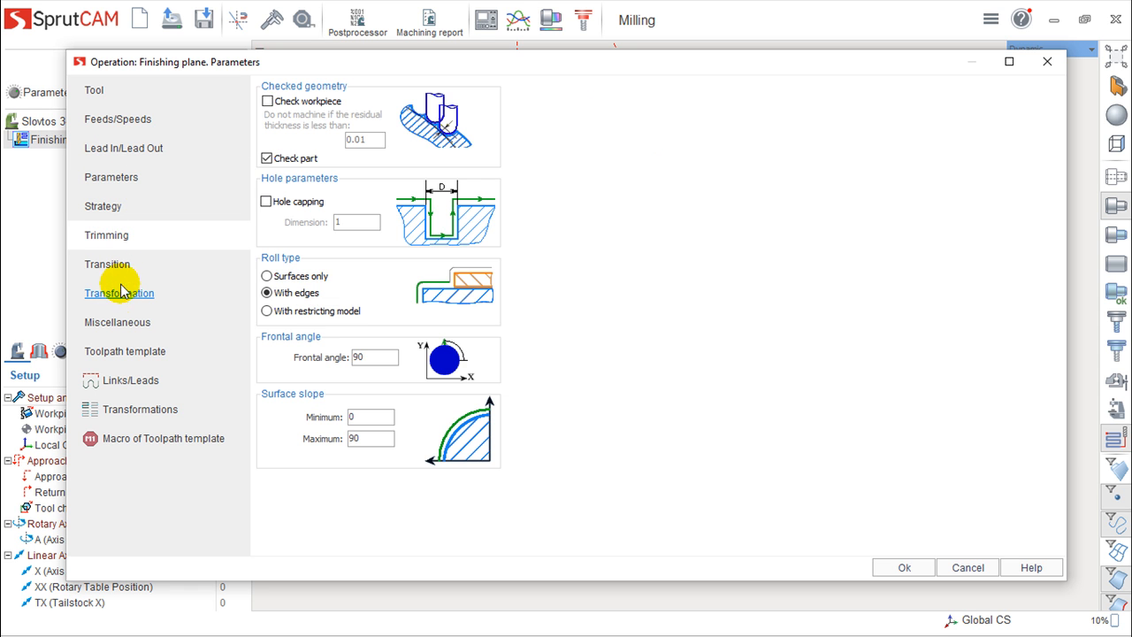
left_click(113, 292)
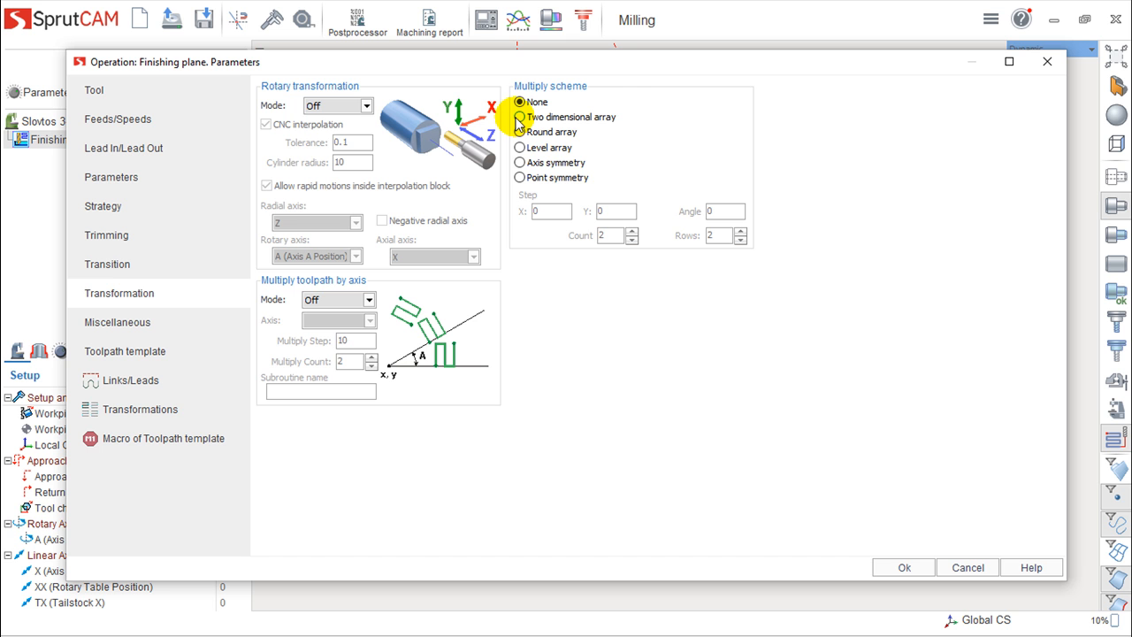
Preview the multiply schemes from Two dimensional array through Round array, Level array, Axis symmetry and Point symmetry.
left_click(517, 118)
left_click(522, 133)
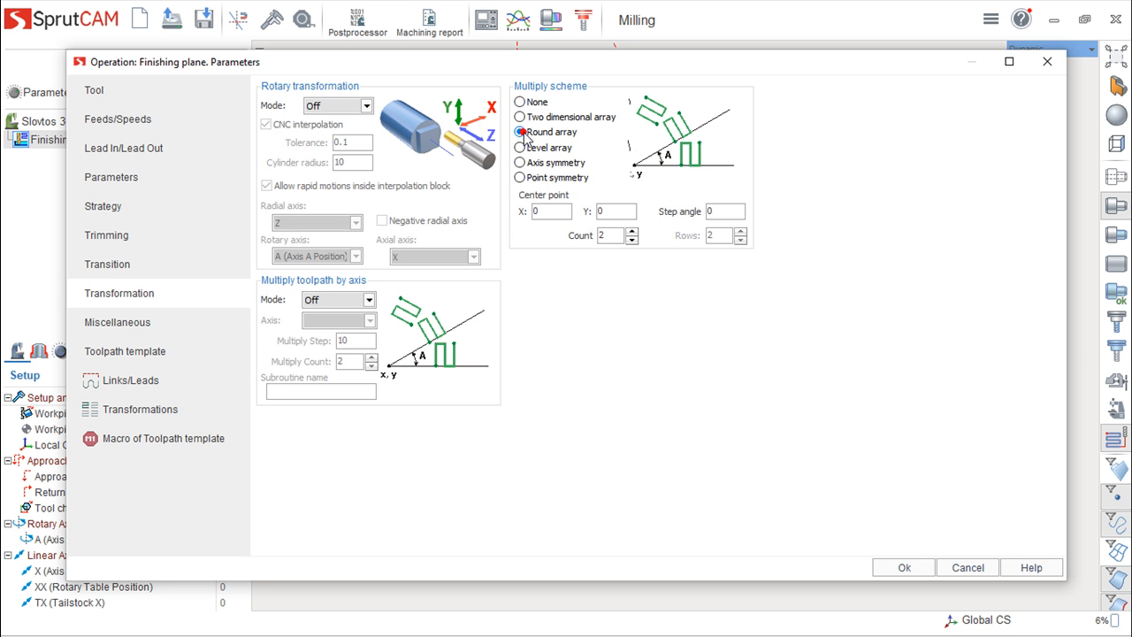
left_click(520, 148)
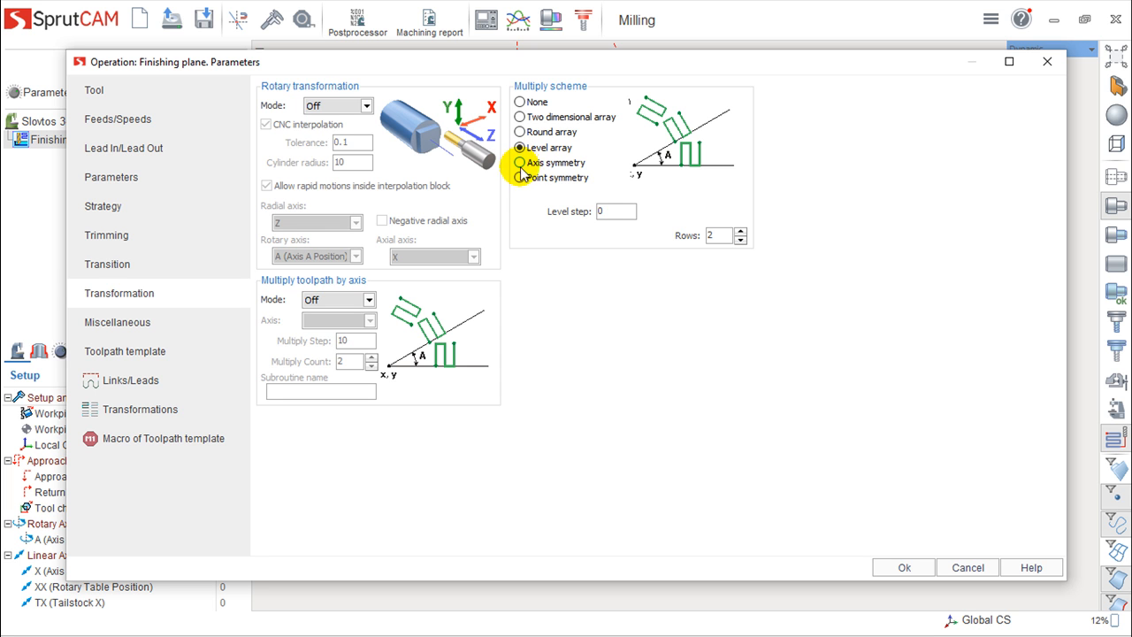
left_click(520, 162)
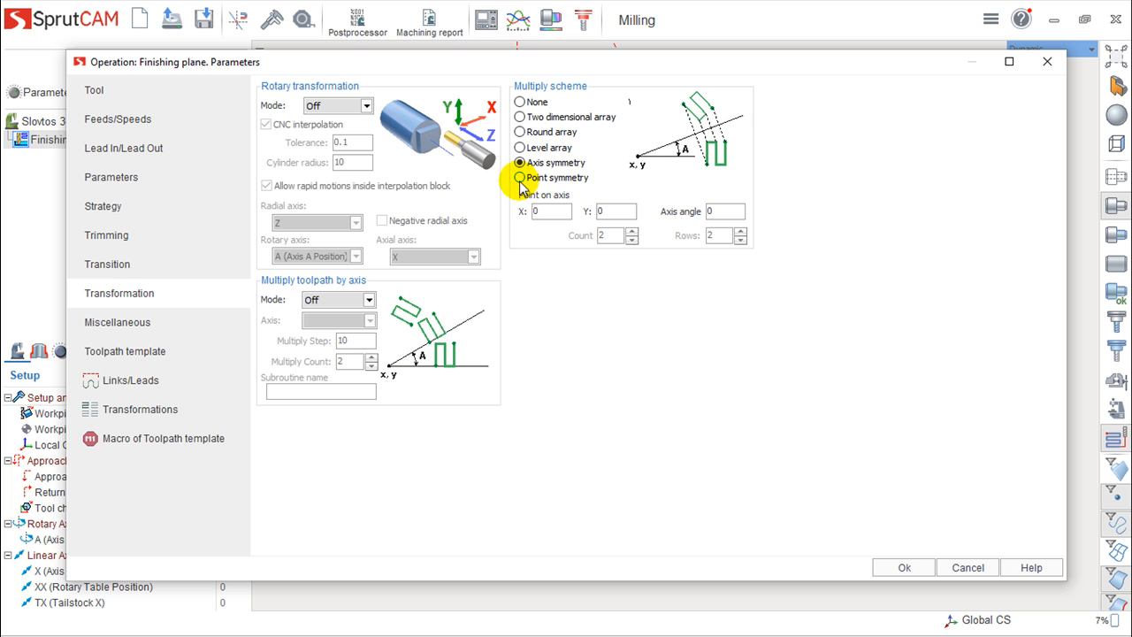
left_click(520, 177)
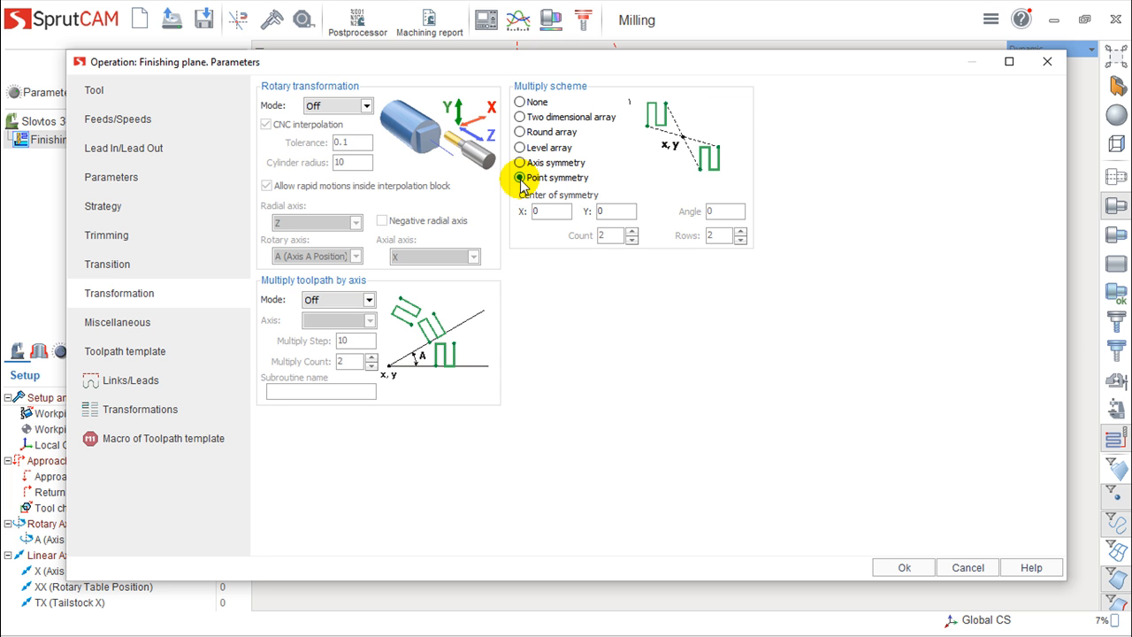
Choose the Two dimensional array multiply scheme with a step of 100 in both X and Y.
left_click(520, 116)
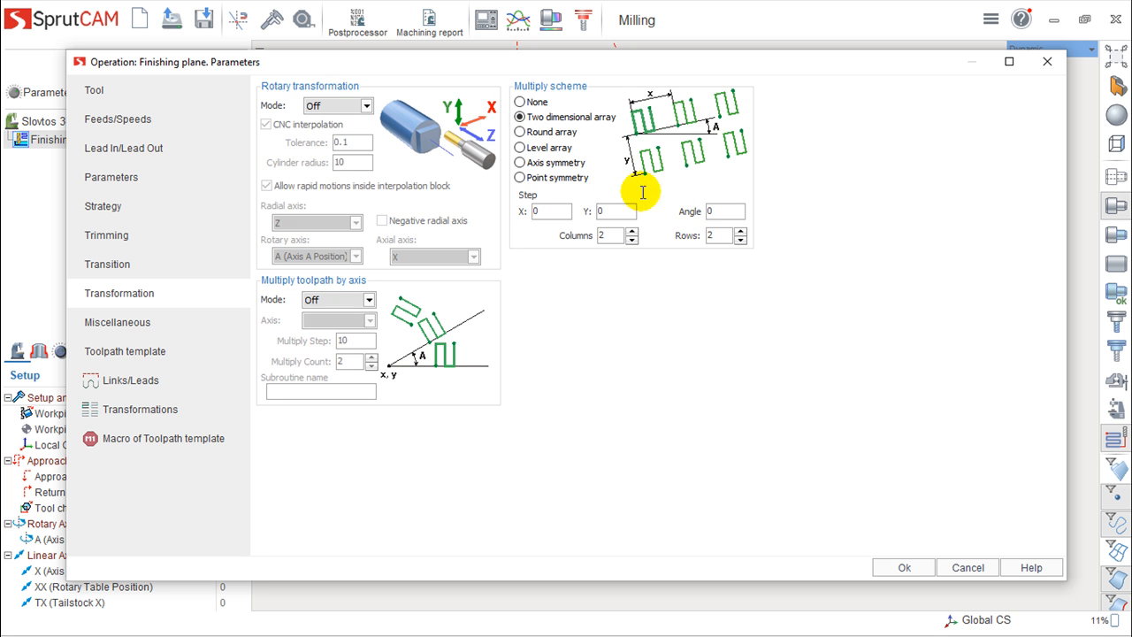
double_click(571, 214)
key("BackSpace")
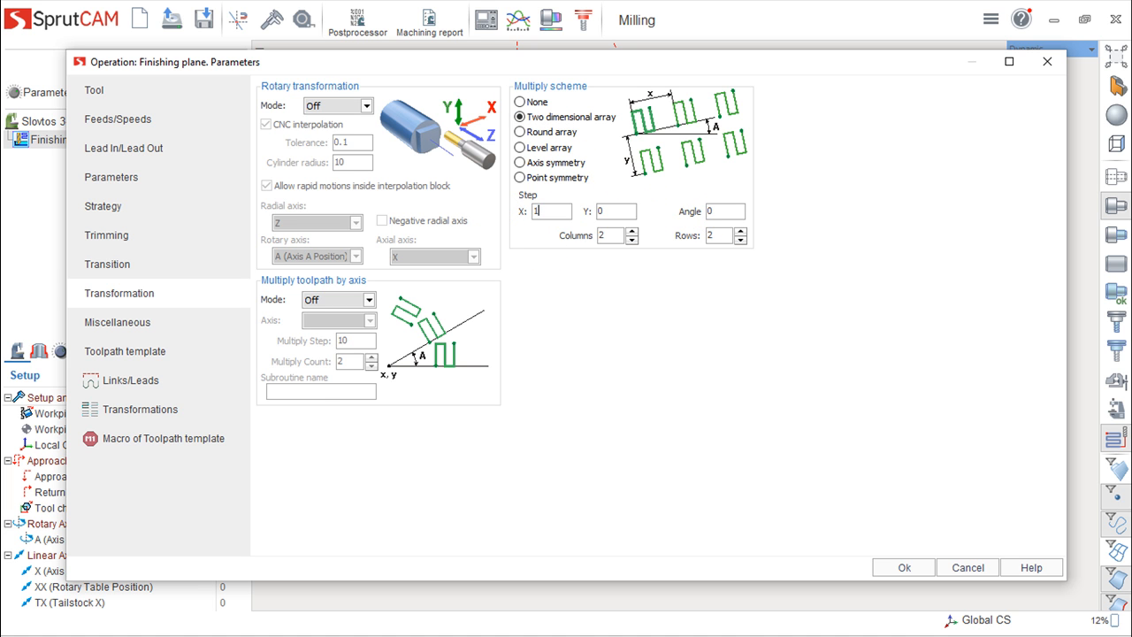
type("100")
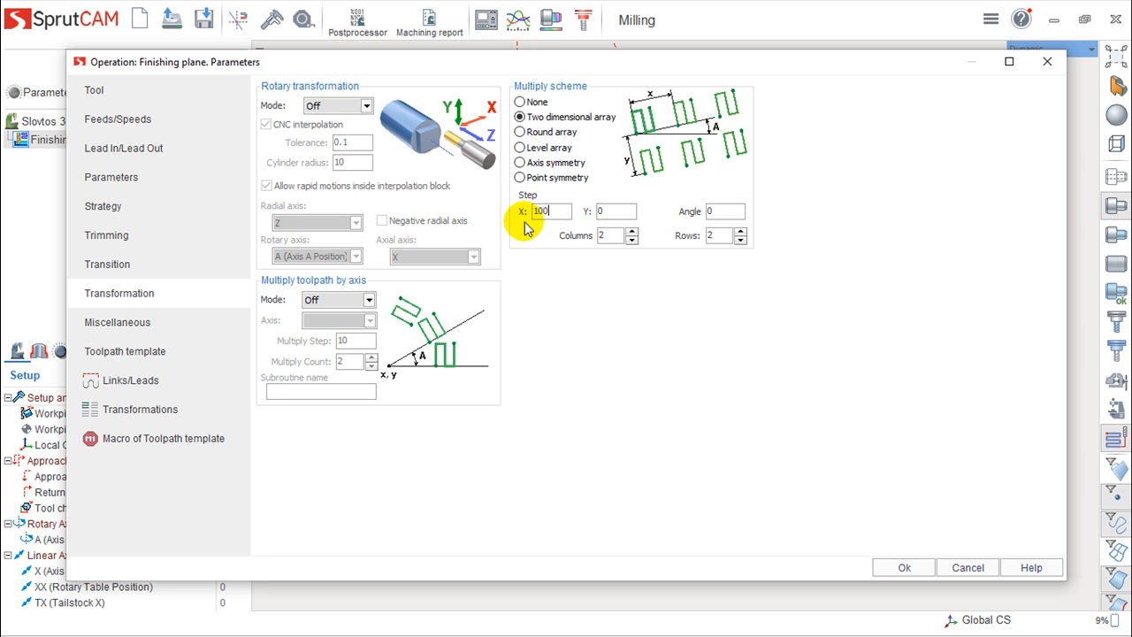
double_click(619, 212)
type("100")
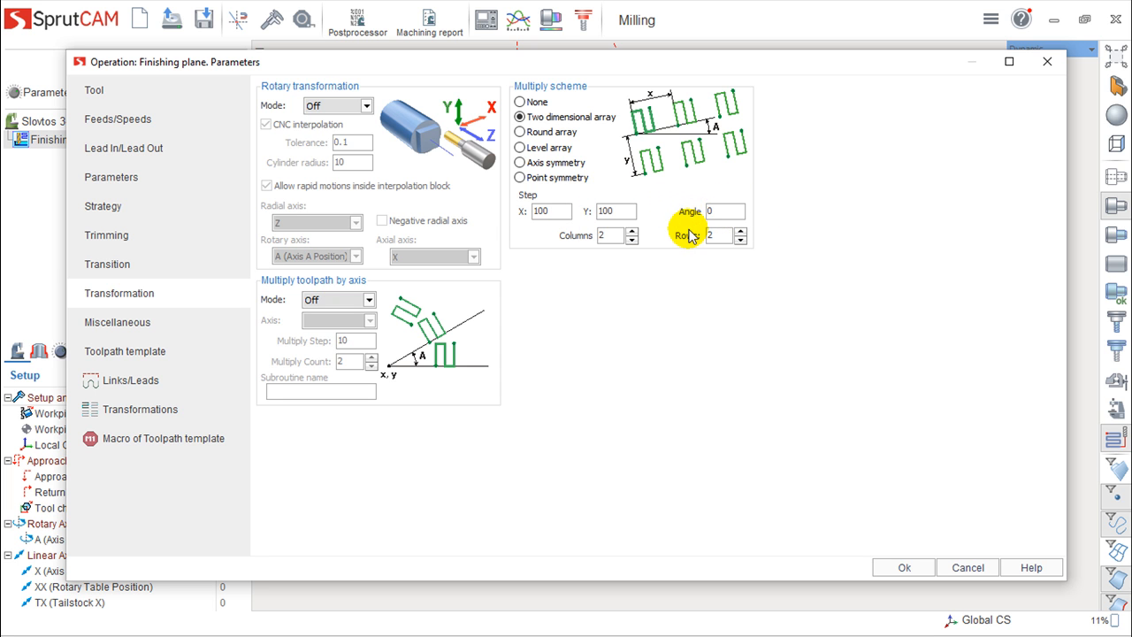
Set the array to 4 columns and 4 rows and apply the operation parameters.
double_click(605, 236)
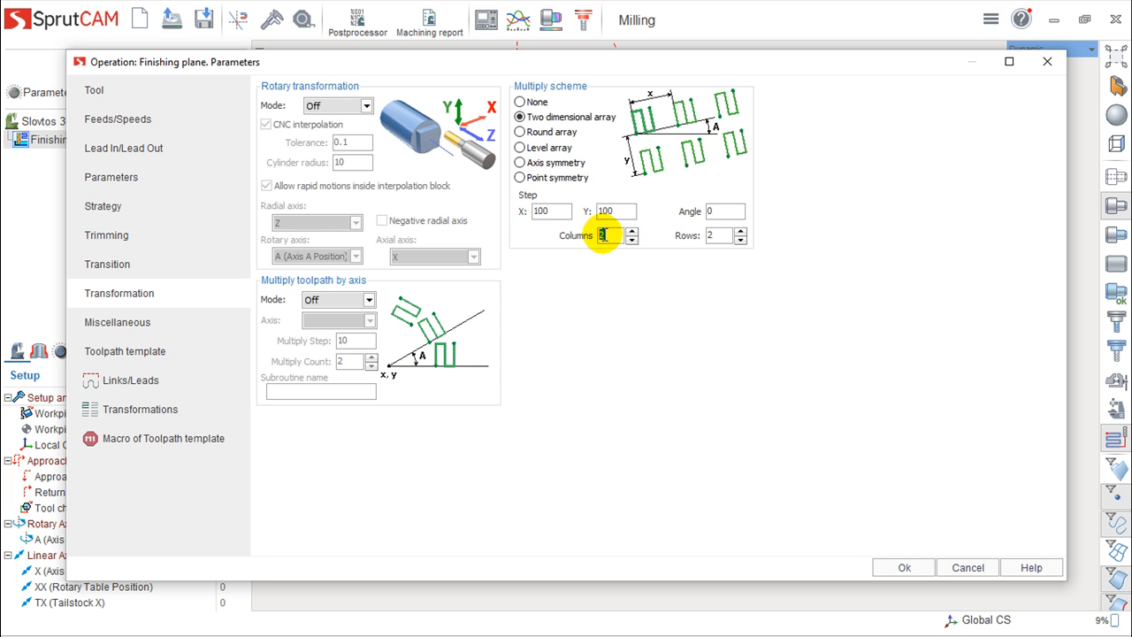
type("4")
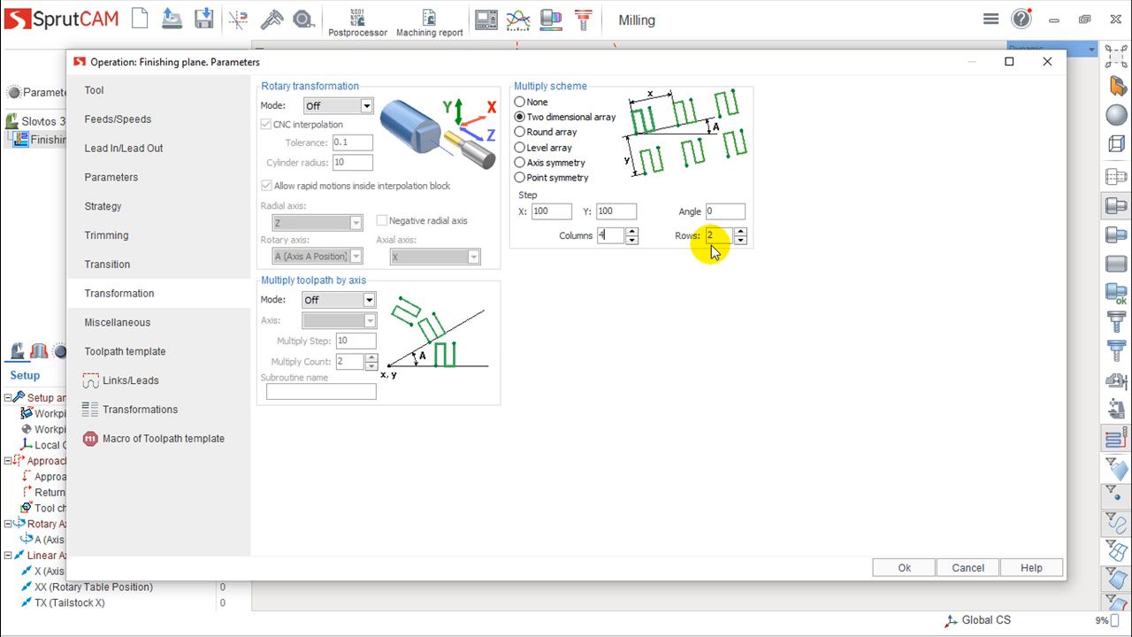
double_click(712, 236)
key("BackSpace")
type("4")
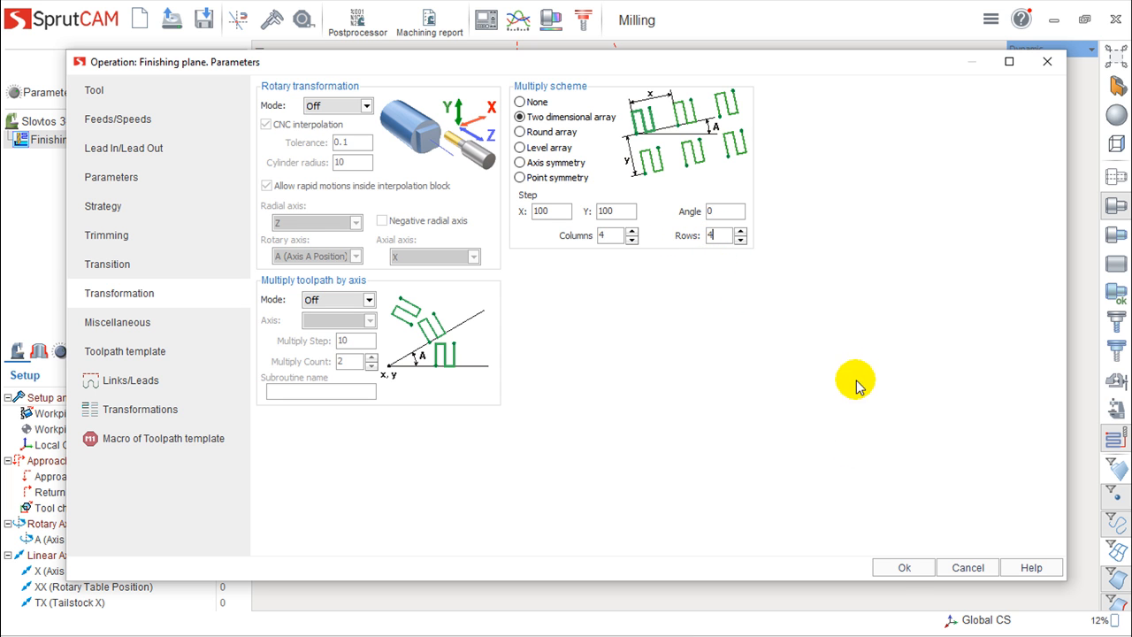
left_click(899, 569)
Recalculate the Finishing plane toolpath with the array multiplication applied.
mouse_move(788, 409)
right_mouse_down()
mouse_move(788, 382)
mouse_move(786, 414)
right_mouse_up()
middle_click_drag(785, 414, 933, 476)
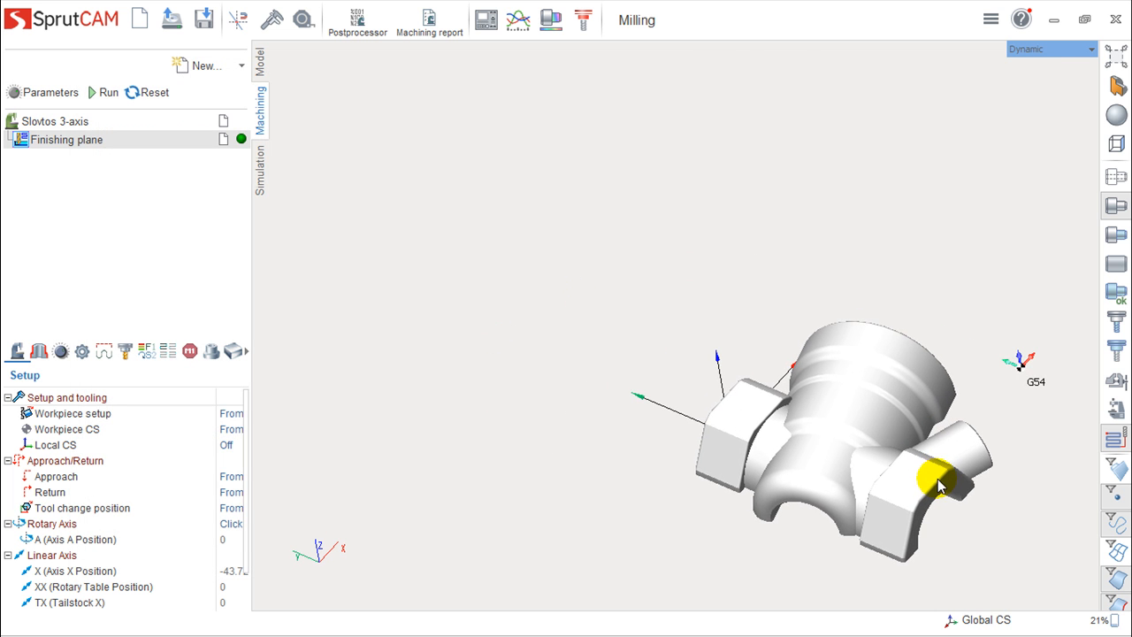
right_click_drag(920, 478, 922, 465)
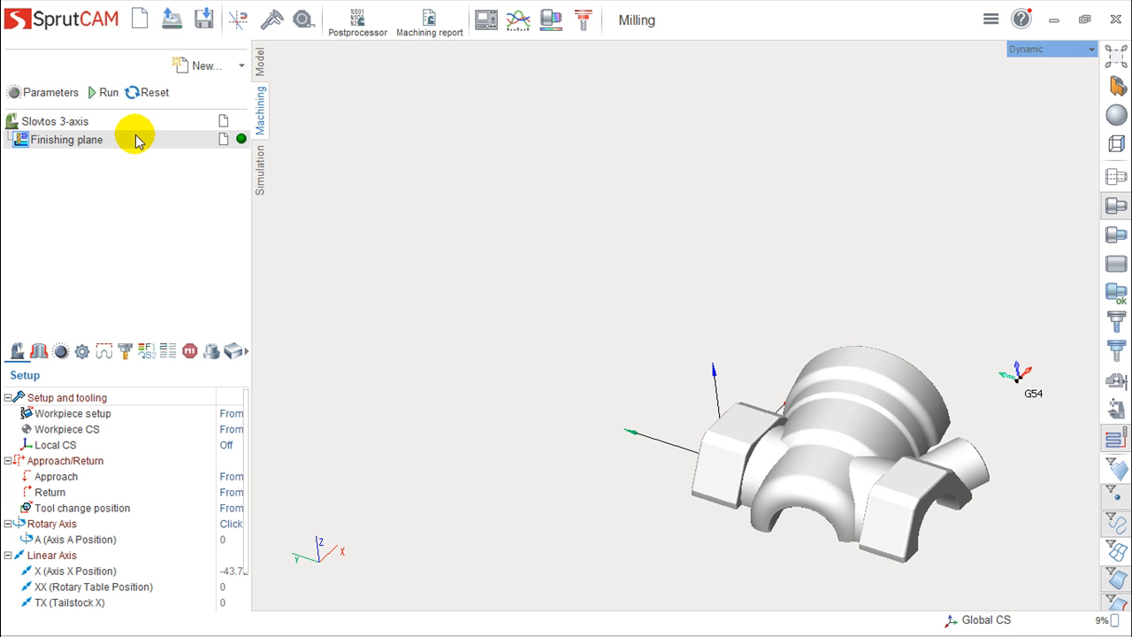
left_click(104, 94)
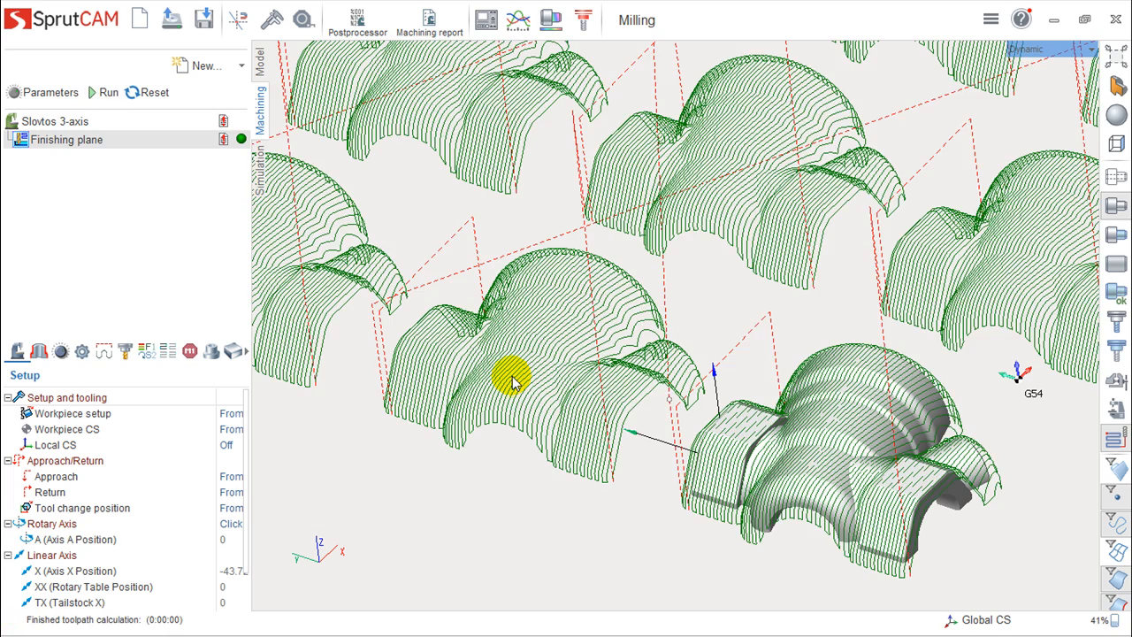
Examine the multiplied toolpaths across the whole array and around the original part.
scroll(513, 386, "down", 5)
middle_click_drag(513, 386, 656, 474)
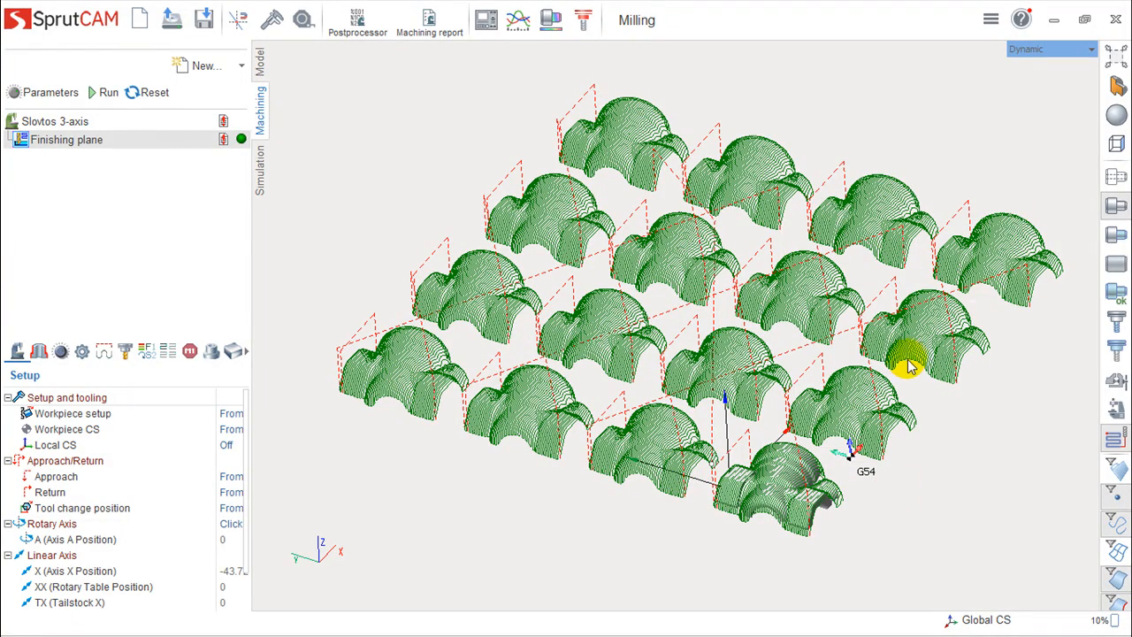
scroll(909, 367, "up", 2)
middle_click_drag(903, 370, 867, 257)
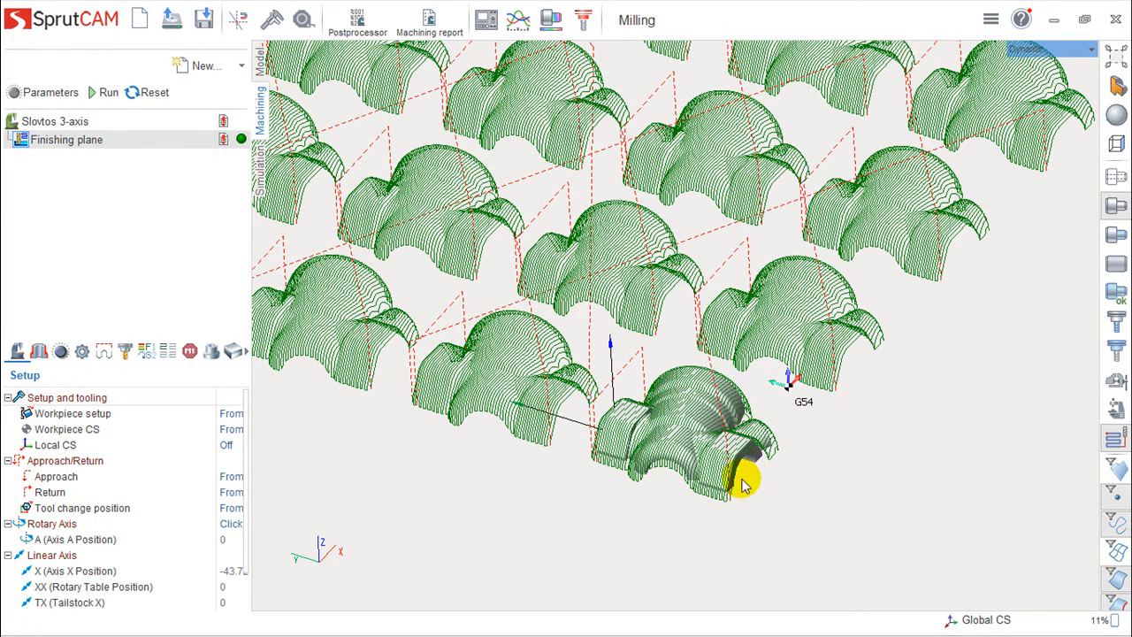
scroll(706, 247, "down", 2)
middle_click_drag(720, 246, 751, 341)
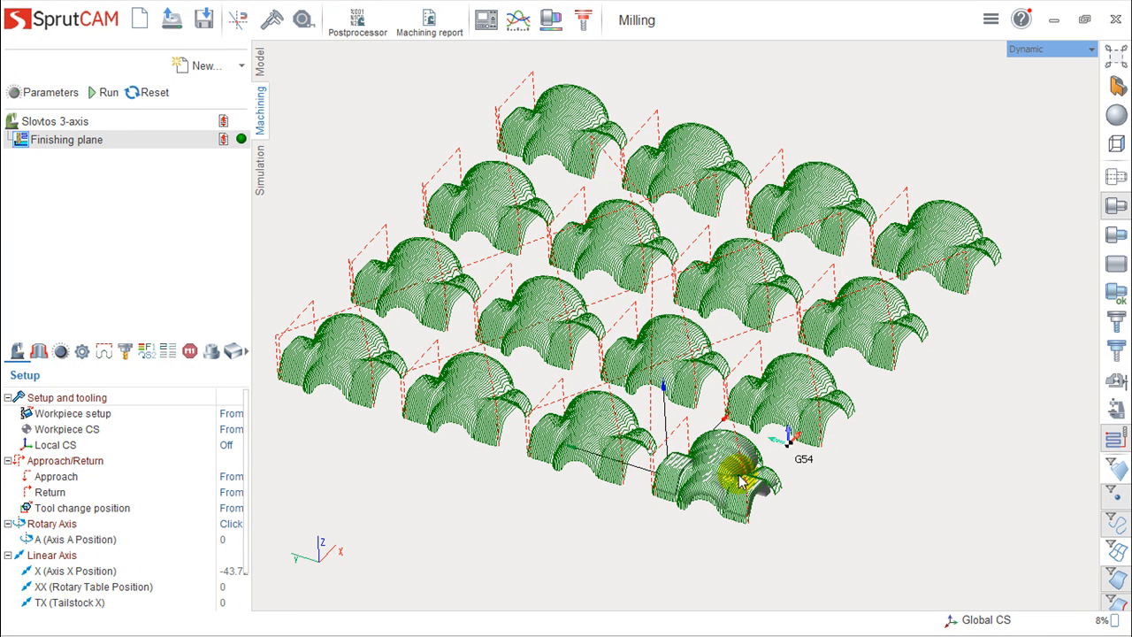
mouse_move(739, 476)
middle_mouse_down()
mouse_move(750, 505)
mouse_move(747, 456)
mouse_move(750, 481)
middle_mouse_up()
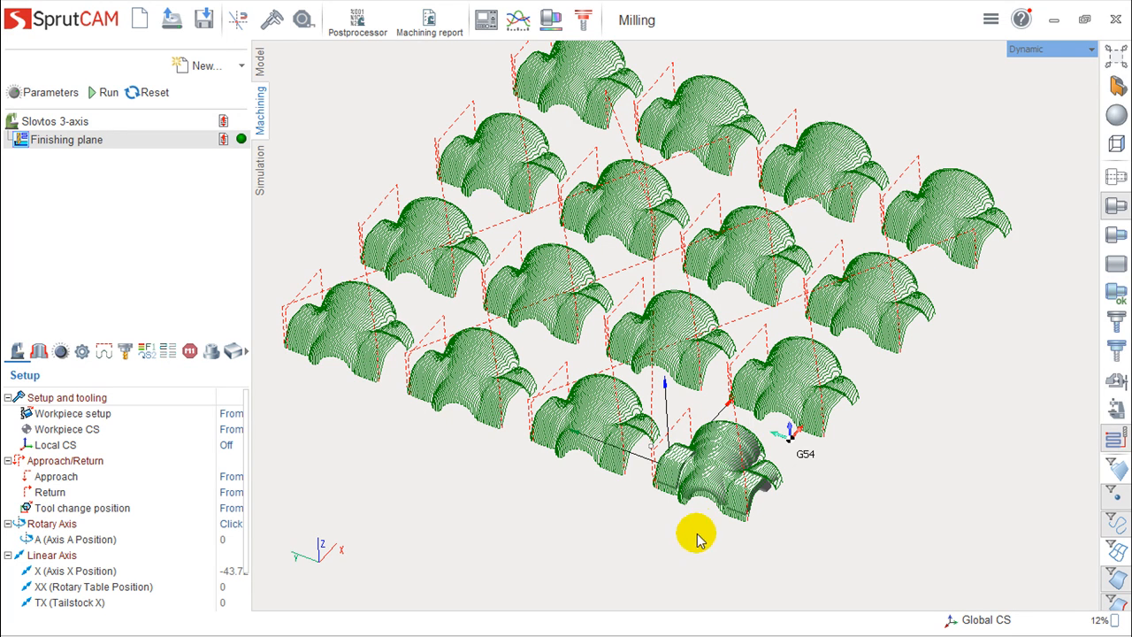
middle_click_drag(924, 427, 967, 461)
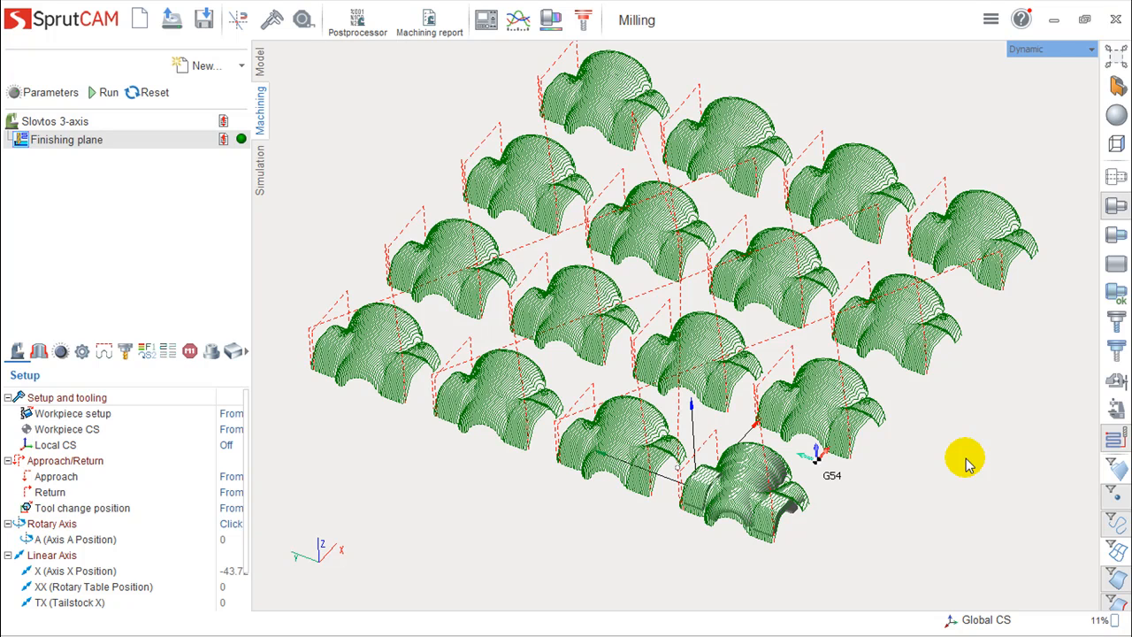